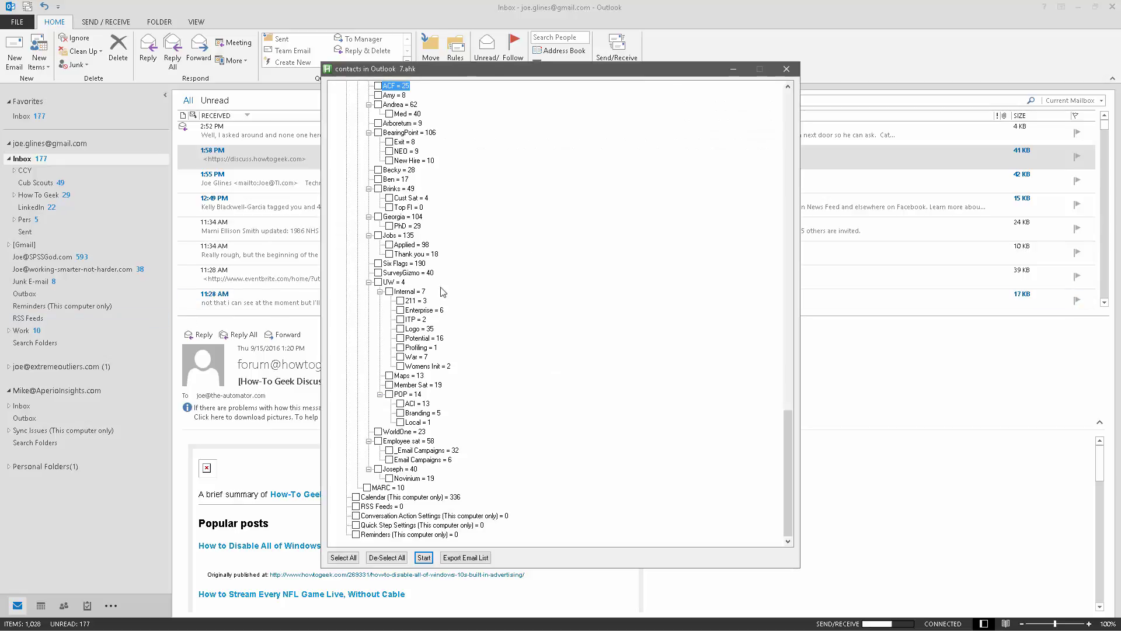
Step: Check Personal Folders, the second account and the fourth account, and collapse the third account
{"action": "left_click_drag", "start_coordinate": [792, 439], "coordinate": [801, 117]}
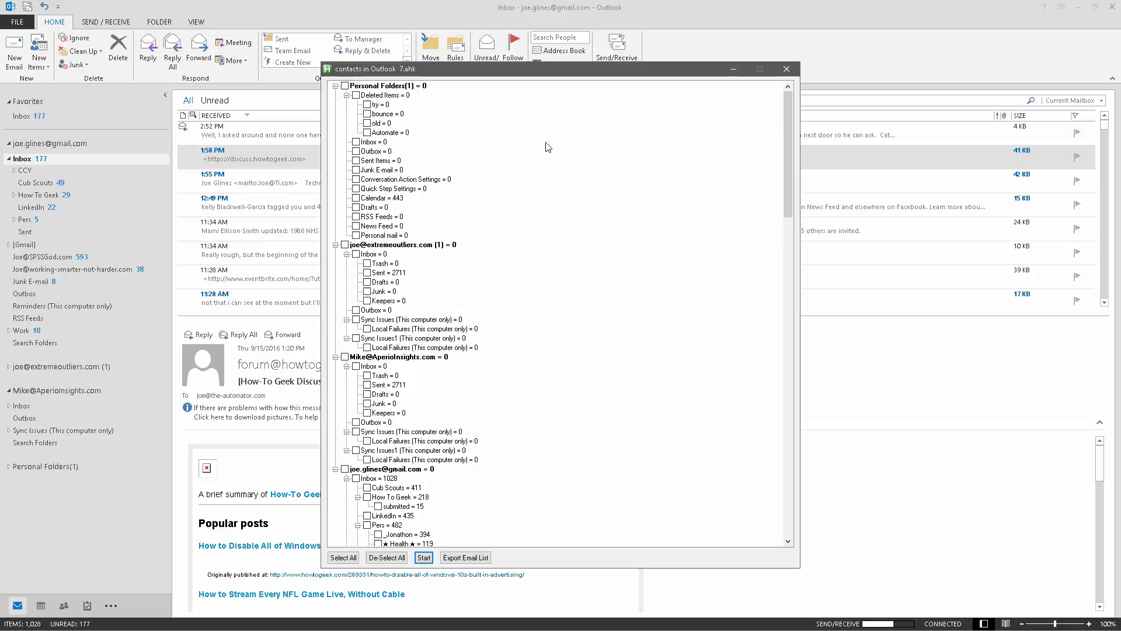
{"action": "left_click", "coordinate": [352, 86]}
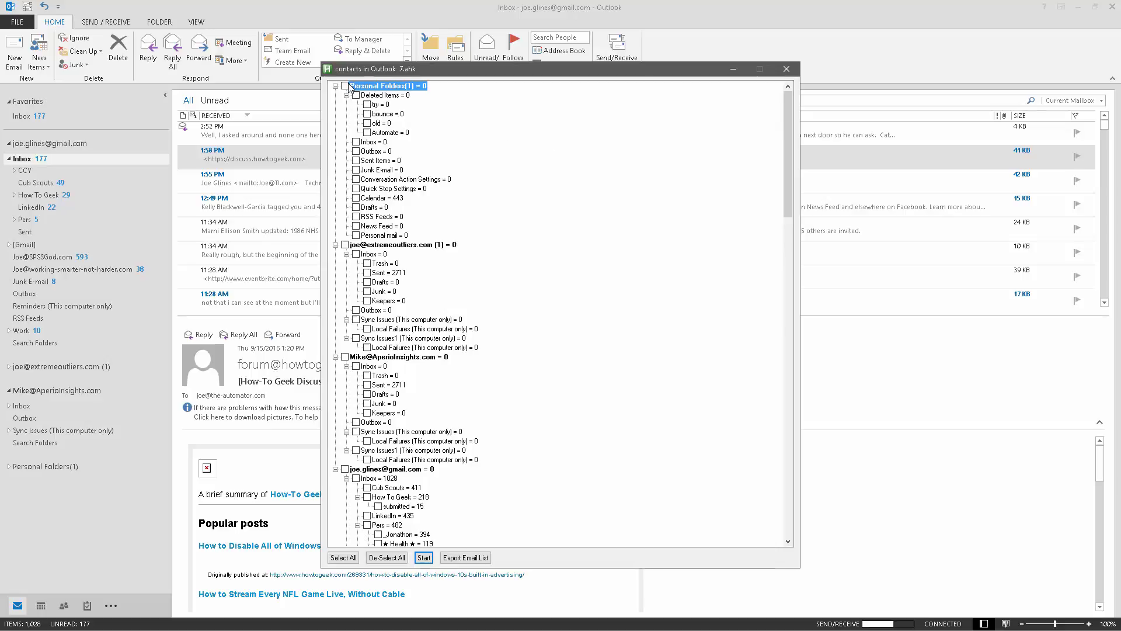
{"action": "left_click", "coordinate": [346, 86]}
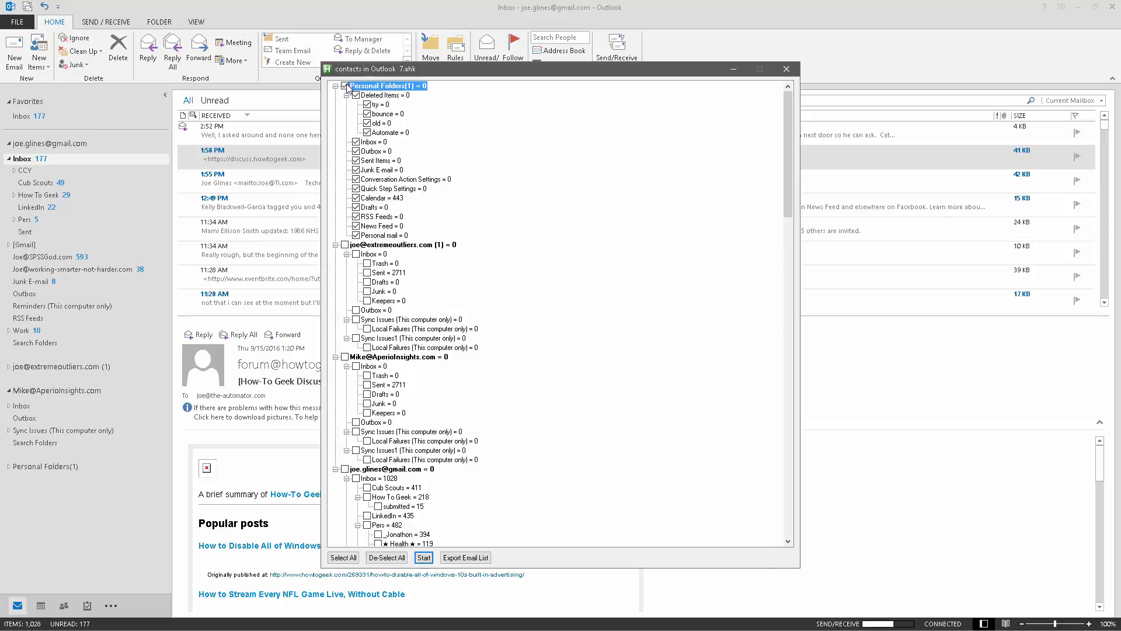
{"action": "left_click", "coordinate": [345, 244]}
{"action": "left_click", "coordinate": [336, 357]}
{"action": "left_click", "coordinate": [345, 366]}
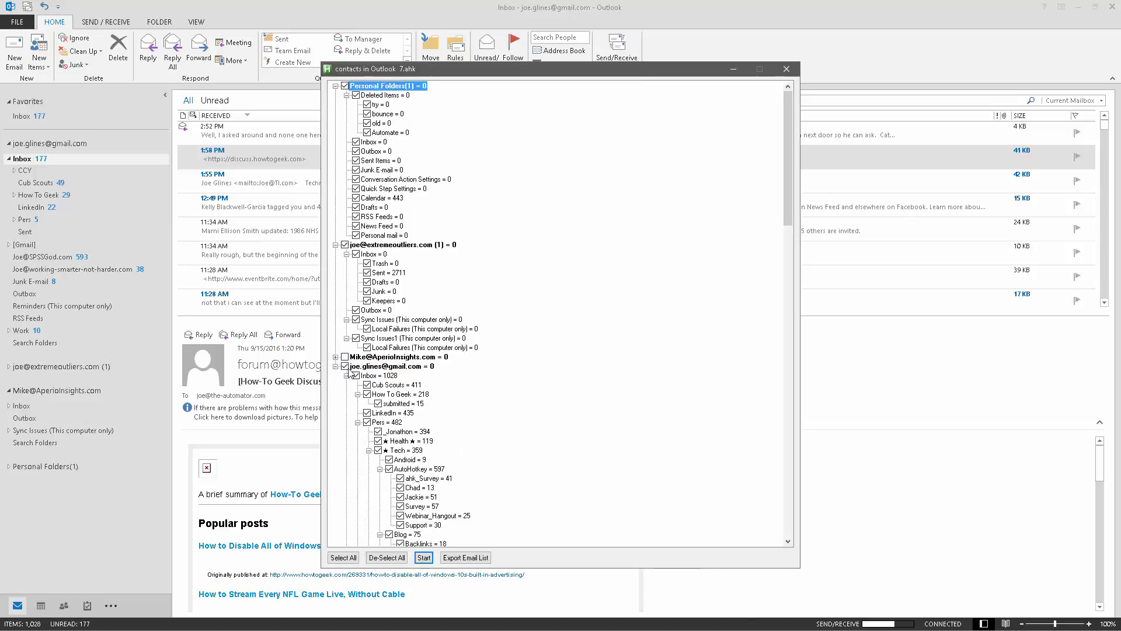
Step: Review the checked folder tree and start scanning emails in the checked folders
{"action": "scroll", "coordinate": [532, 360], "scroll_direction": "down", "scroll_amount": 14}
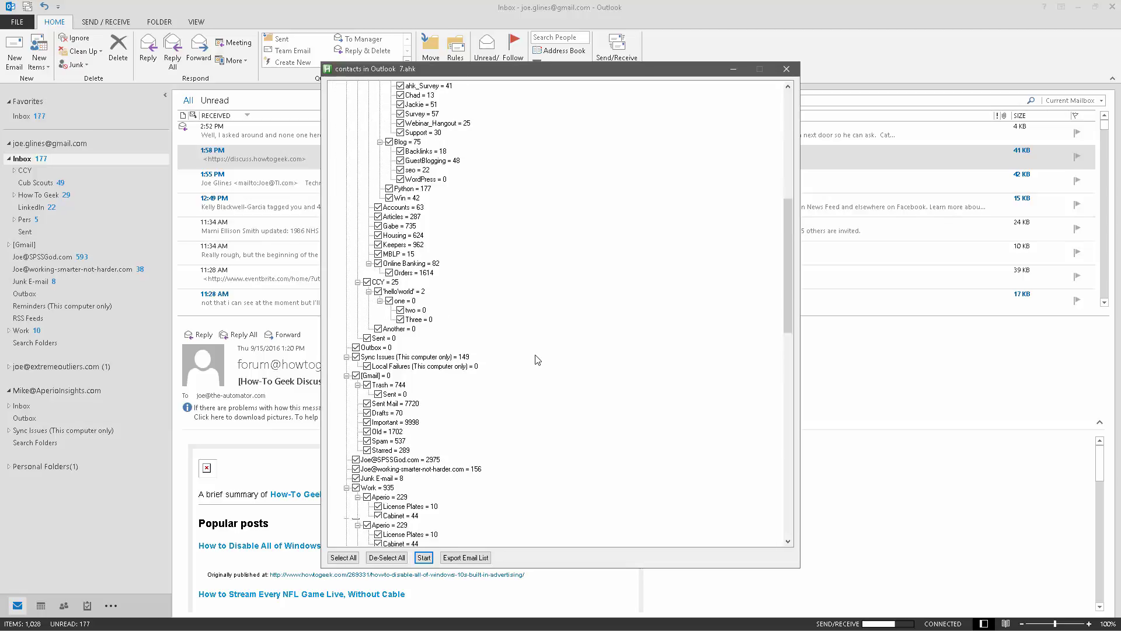
{"action": "scroll", "coordinate": [538, 359], "scroll_direction": "down", "scroll_amount": 4}
{"action": "scroll", "coordinate": [537, 359], "scroll_direction": "up", "scroll_amount": 4}
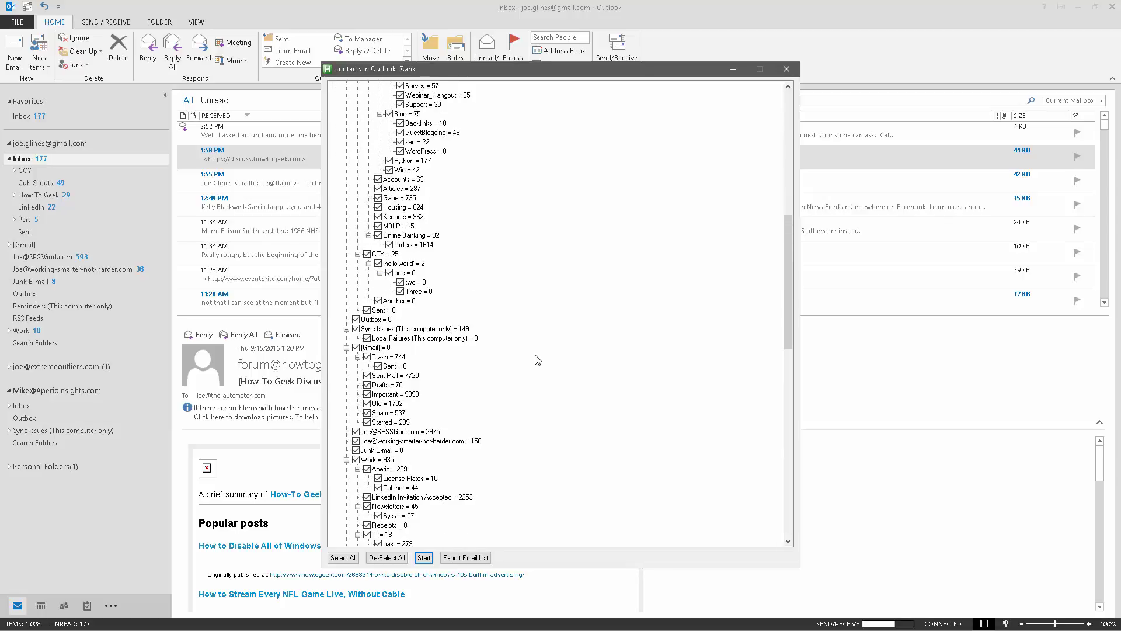
{"action": "scroll", "coordinate": [538, 360], "scroll_direction": "down", "scroll_amount": 5}
{"action": "scroll", "coordinate": [537, 359], "scroll_direction": "down", "scroll_amount": 10}
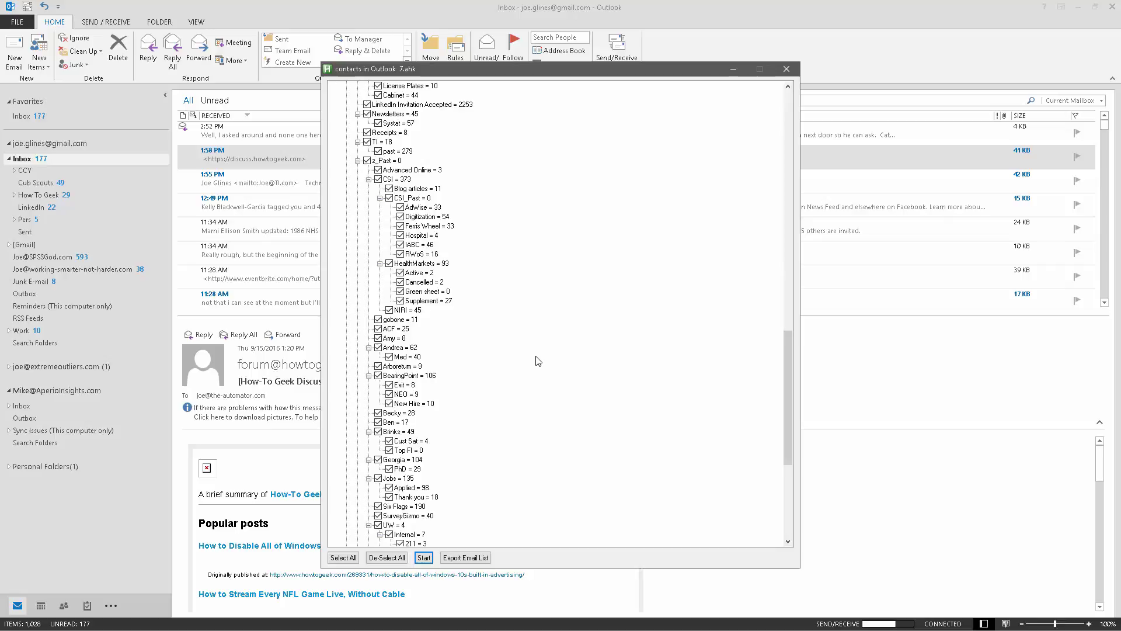
{"action": "scroll", "coordinate": [537, 360], "scroll_direction": "down", "scroll_amount": 9}
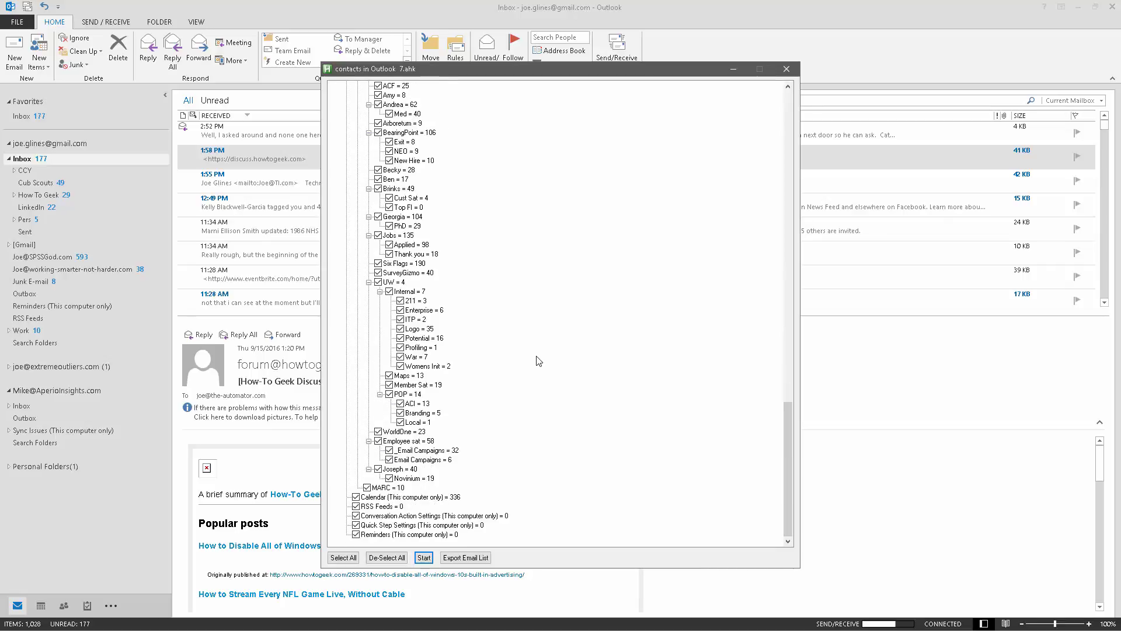
{"action": "scroll", "coordinate": [538, 360], "scroll_direction": "up", "scroll_amount": 10}
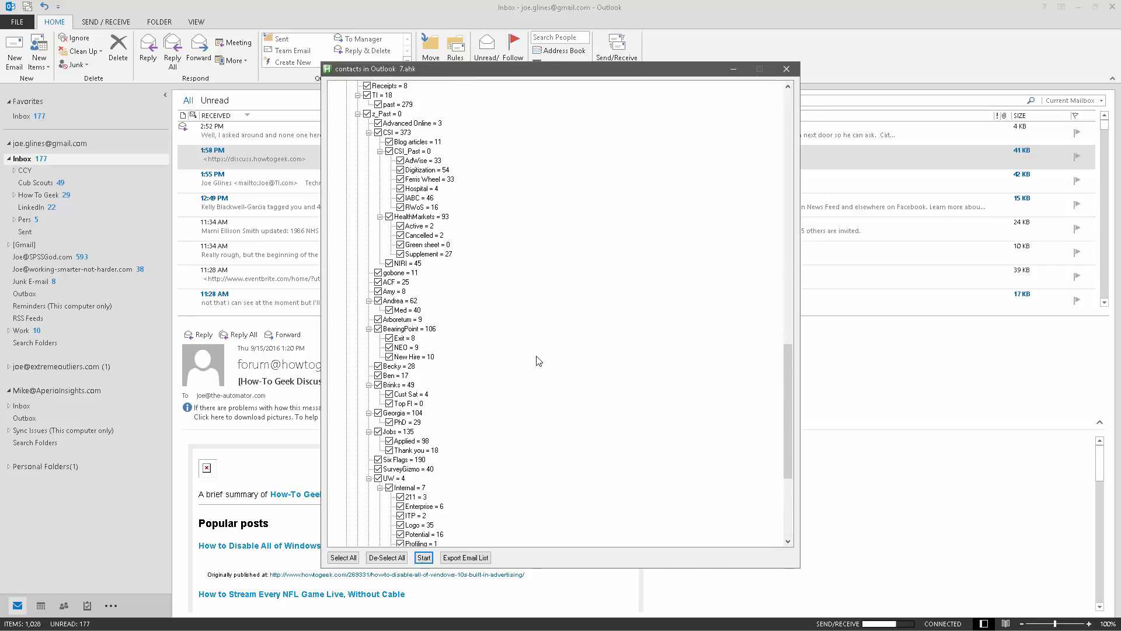
{"action": "scroll", "coordinate": [538, 360], "scroll_direction": "up", "scroll_amount": 20}
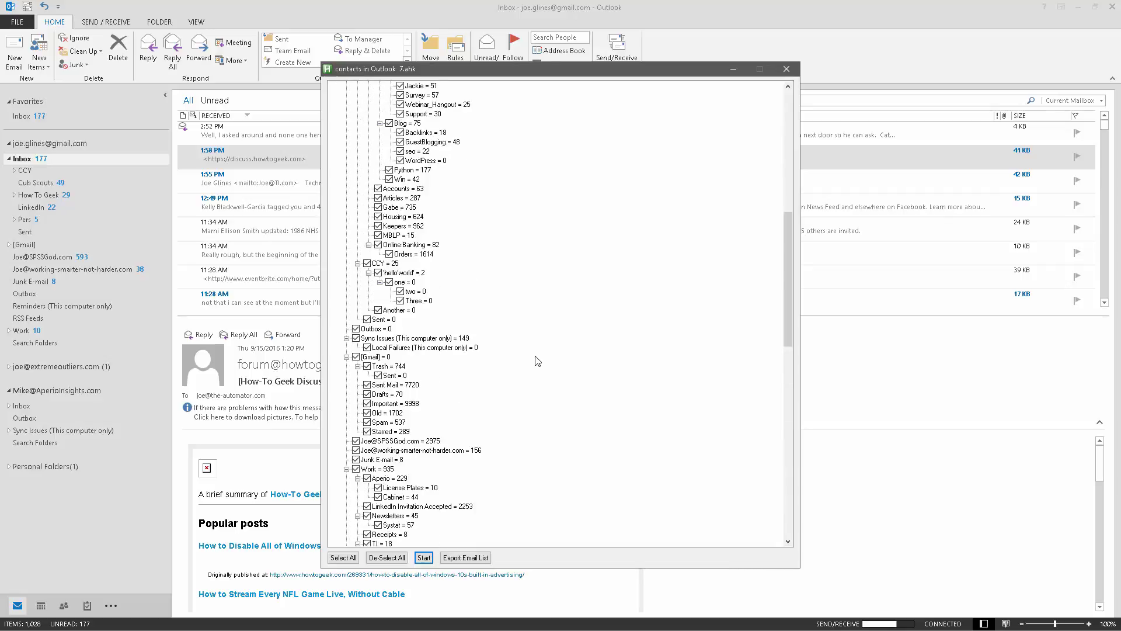
{"action": "scroll", "coordinate": [537, 357], "scroll_direction": "up", "scroll_amount": 2}
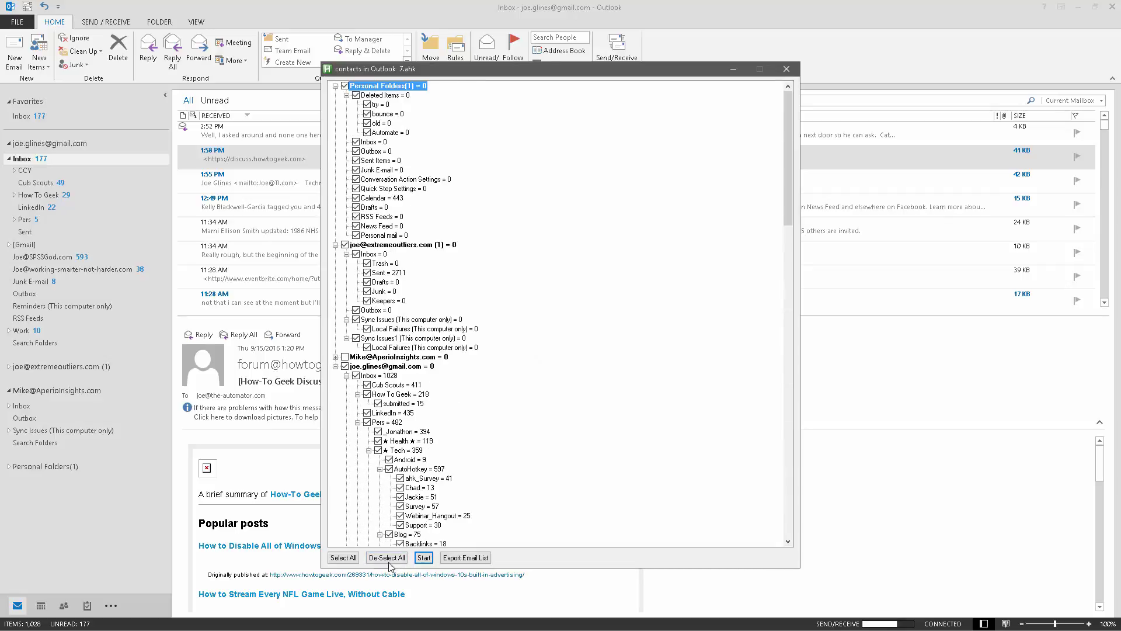
{"action": "left_click", "coordinate": [422, 558]}
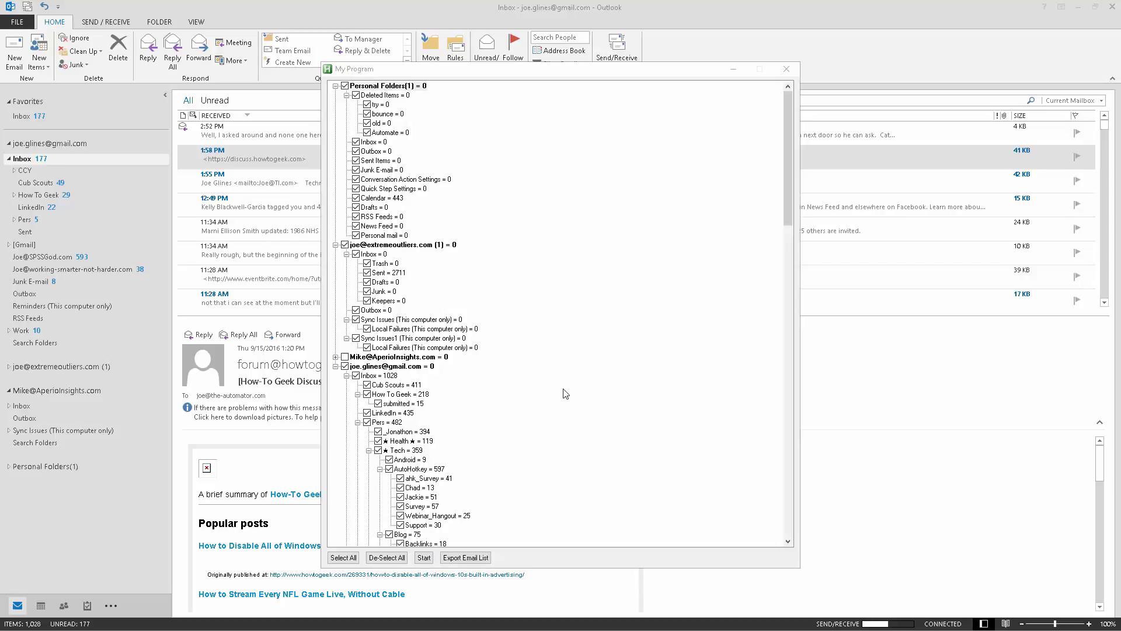
{"action": "left_click", "coordinate": [424, 557]}
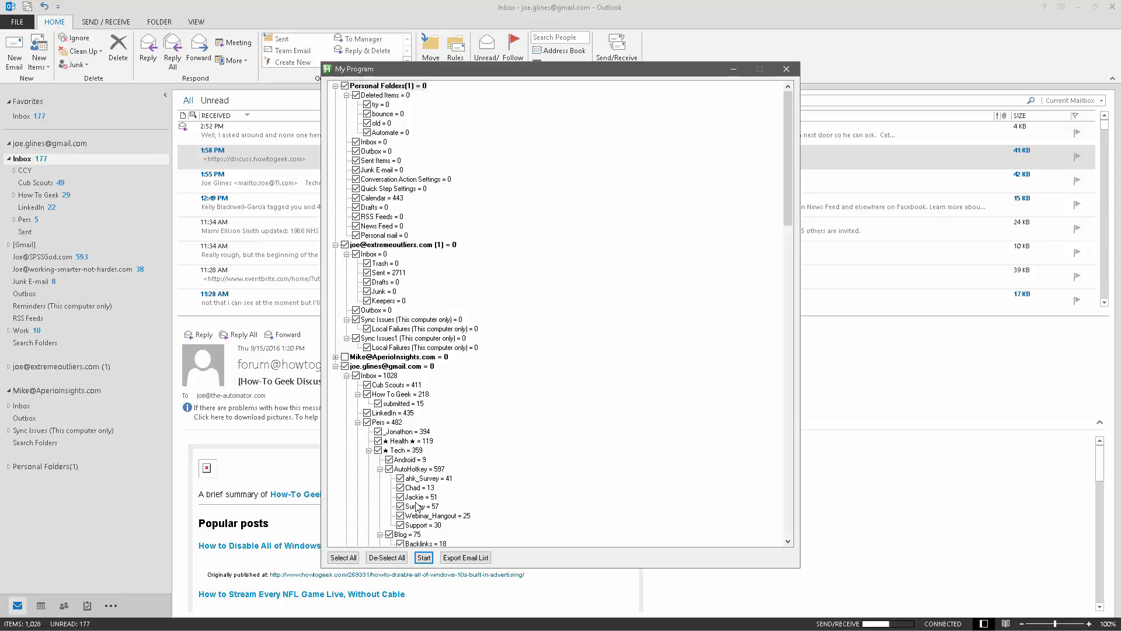
Step: Export the scanned email counts to Export.txt and copy that file's path
{"action": "left_click", "coordinate": [484, 559]}
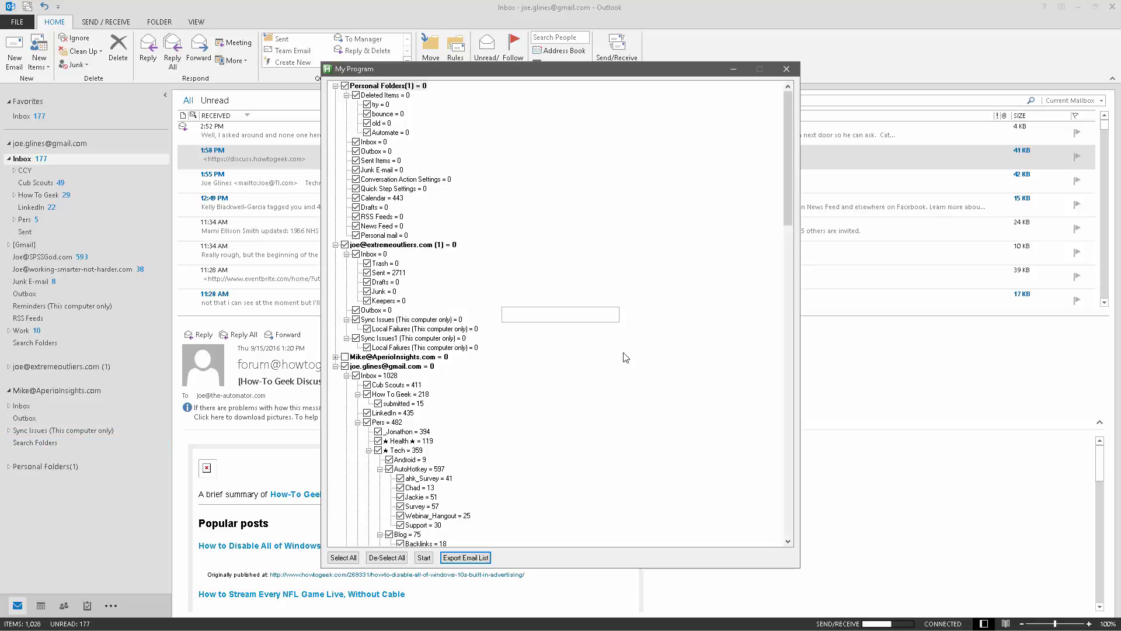
{"action": "left_click", "coordinate": [484, 557]}
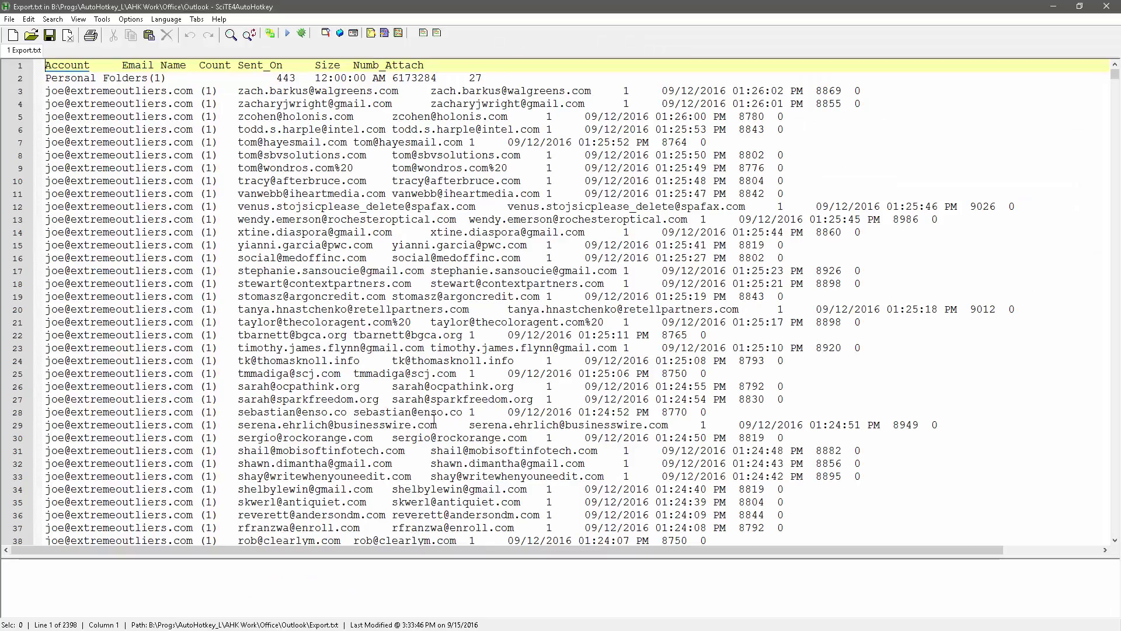
{"action": "right_click", "coordinate": [467, 319]}
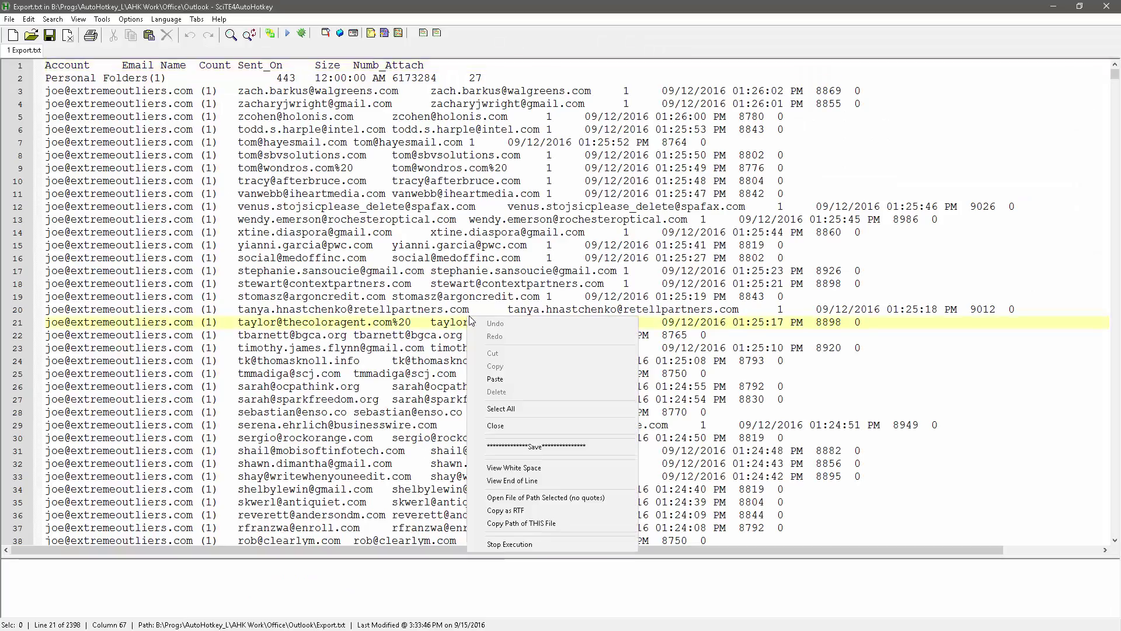
{"action": "left_click", "coordinate": [552, 523]}
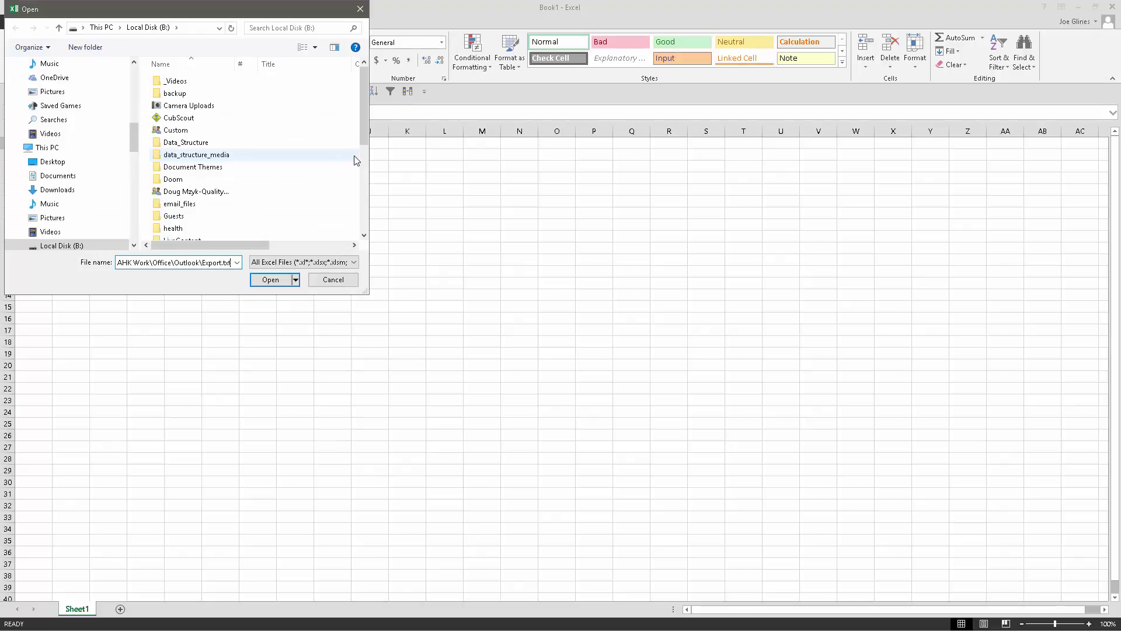
Step: Import Export.txt into Excel with the default delimited settings and autofit column A
{"action": "key", "text": "Return"}
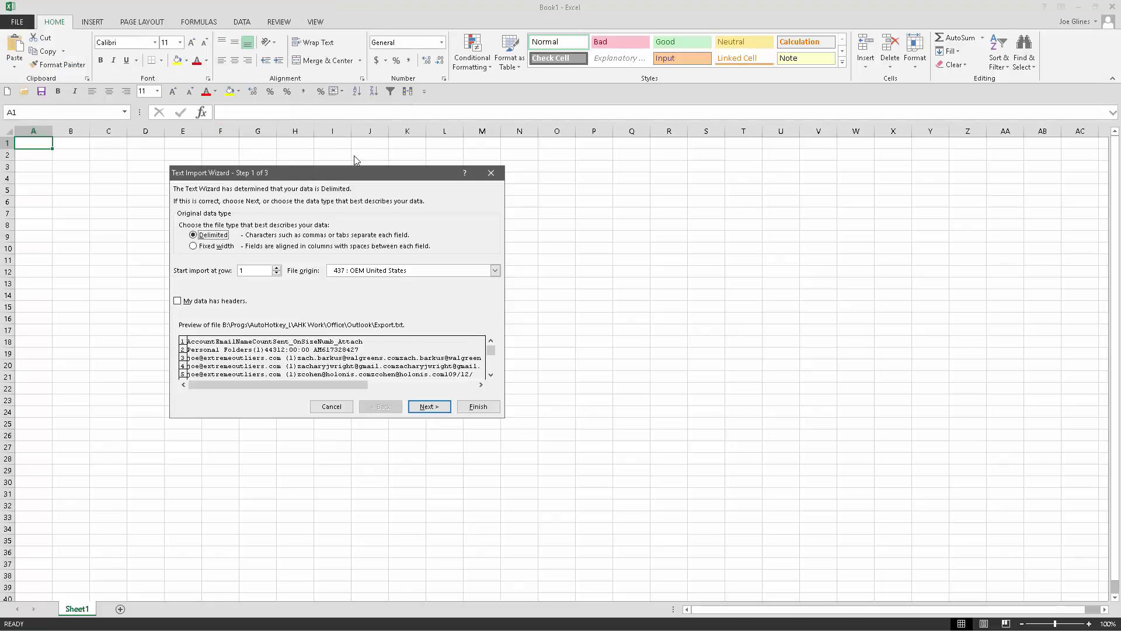
{"action": "key", "text": "alt+f"}
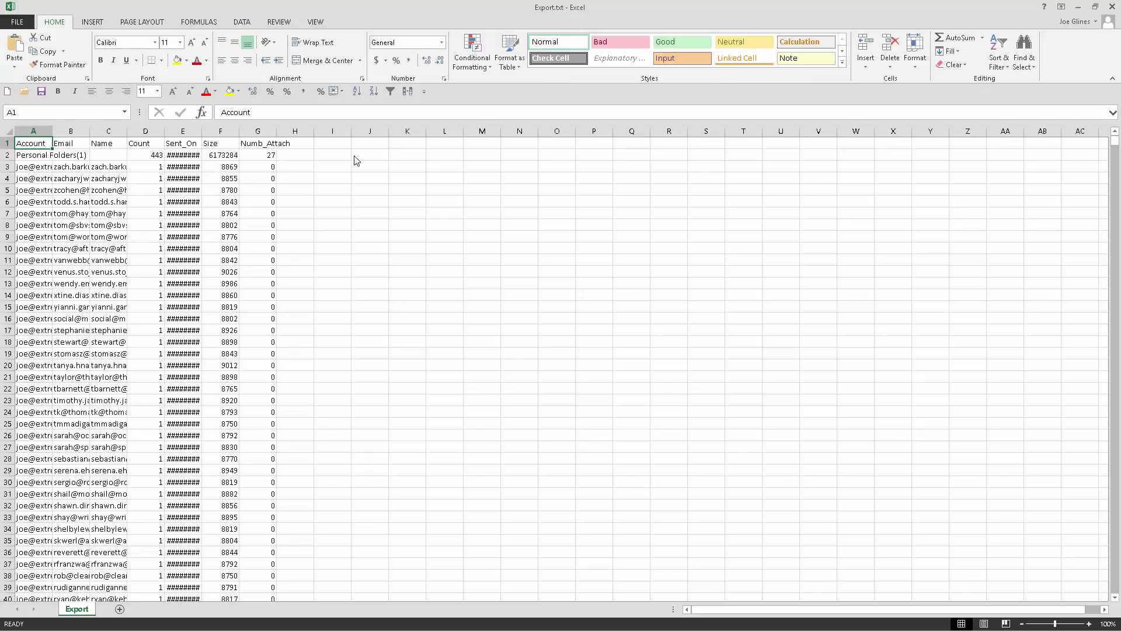
{"action": "double_click", "coordinate": [52, 131]}
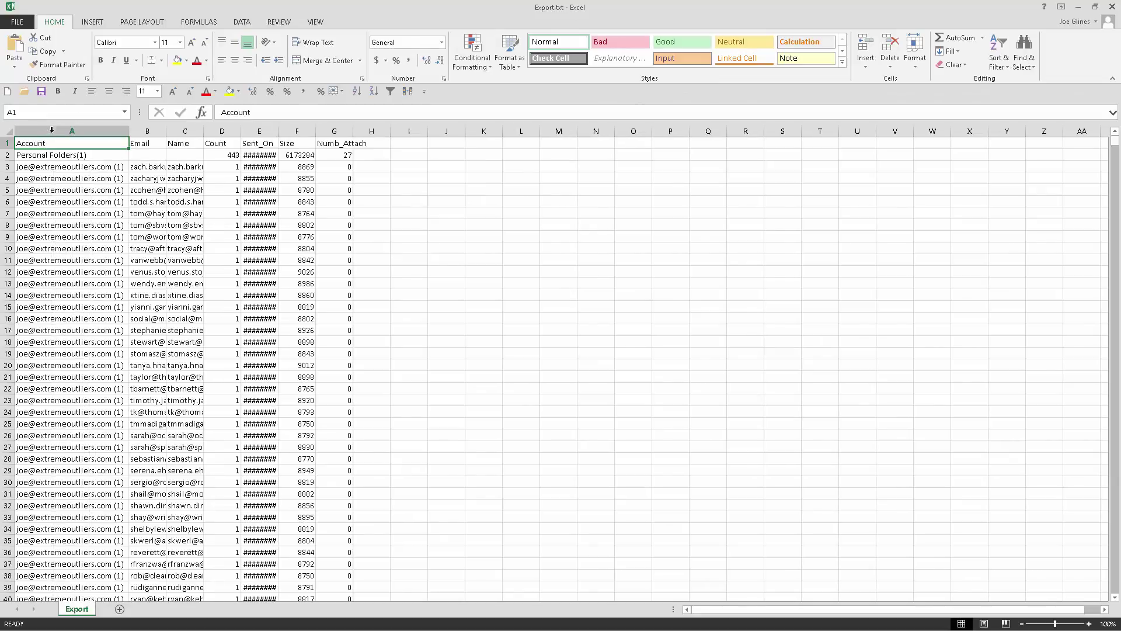
{"action": "scroll", "coordinate": [116, 286], "scroll_direction": "down", "scroll_amount": 2}
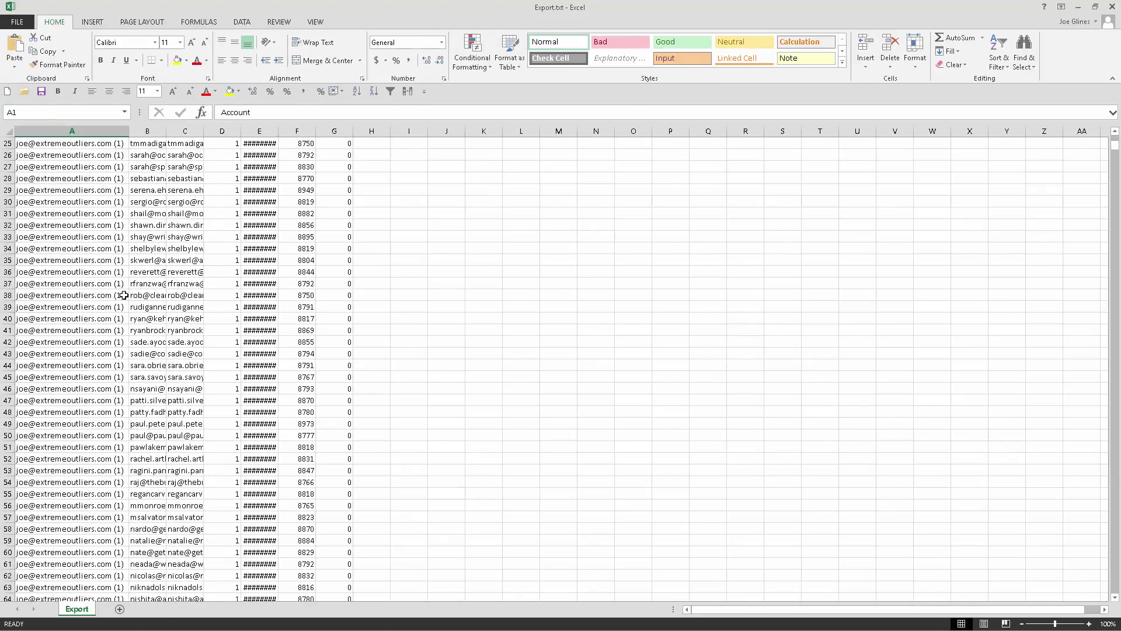
{"action": "scroll", "coordinate": [116, 287], "scroll_direction": "up", "scroll_amount": 2}
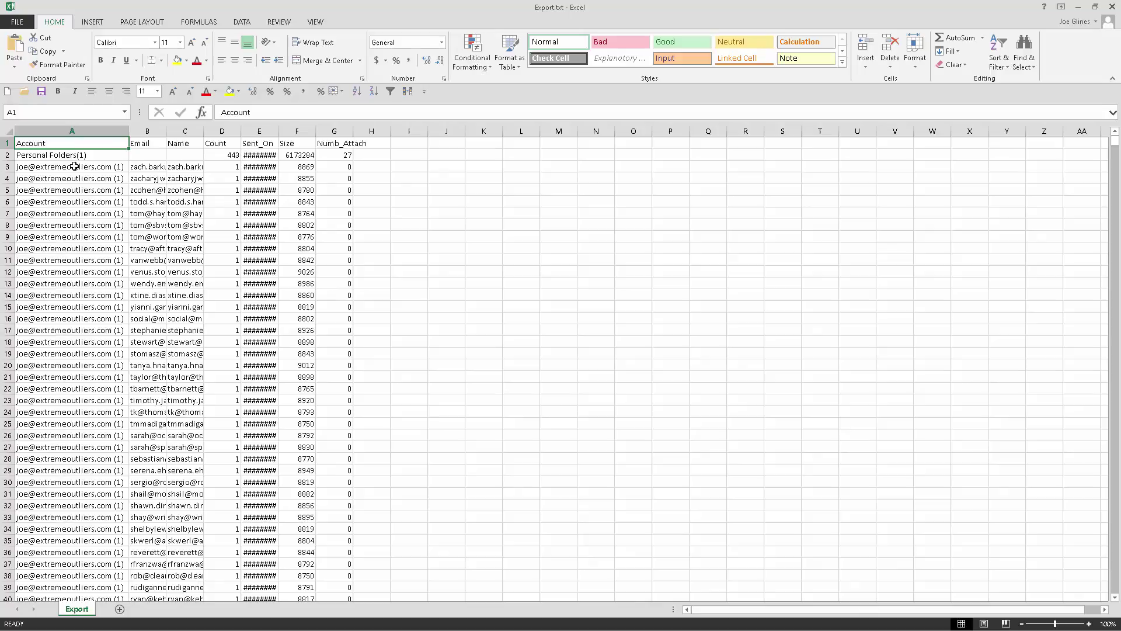
{"action": "left_click", "coordinate": [93, 154]}
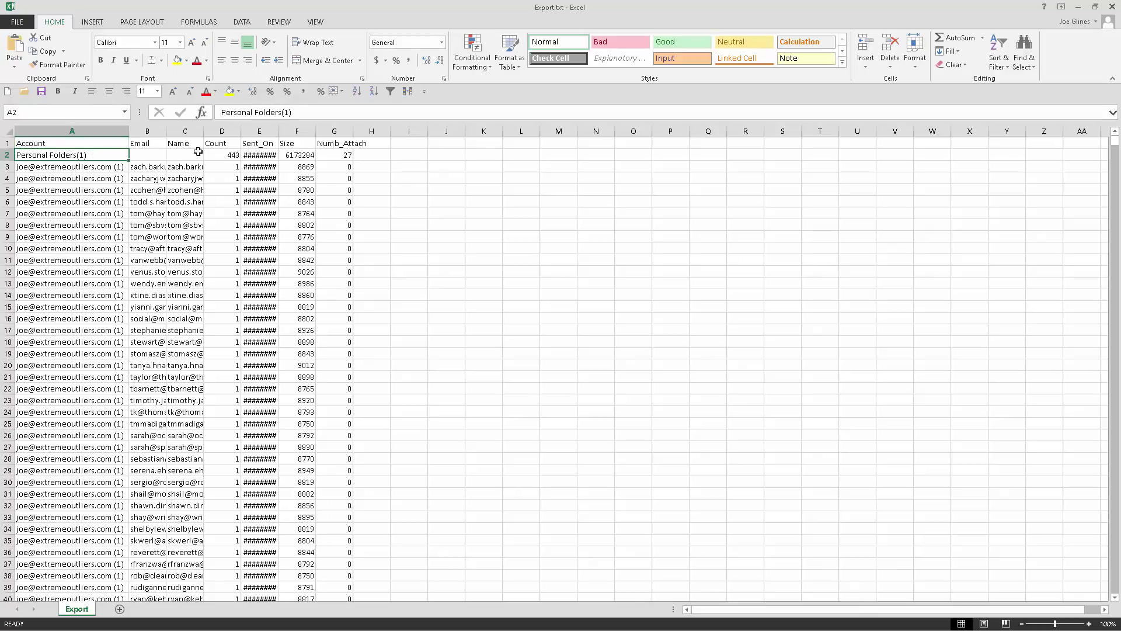
Step: Freeze the header row and make column A narrower
{"action": "left_click", "coordinate": [334, 91]}
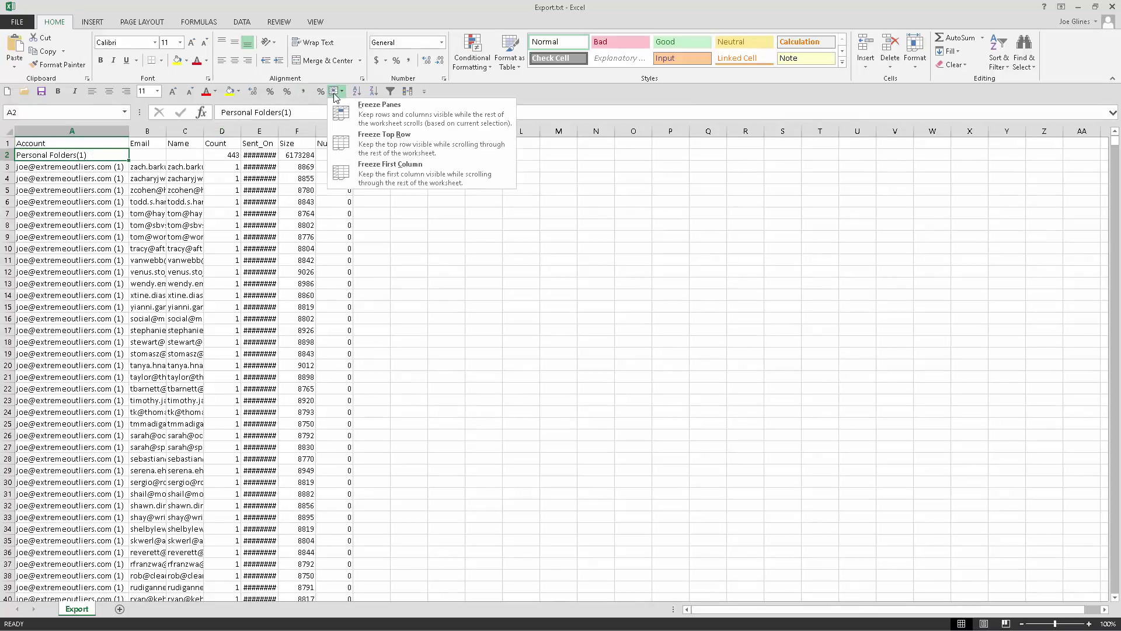
{"action": "left_click", "coordinate": [375, 138]}
{"action": "left_click_drag", "start_coordinate": [129, 131], "coordinate": [115, 130]}
{"action": "left_click", "coordinate": [71, 217]}
Step: Autofit column E so the Sent_On dates and times display fully
{"action": "scroll", "coordinate": [80, 241], "scroll_direction": "down", "scroll_amount": 2}
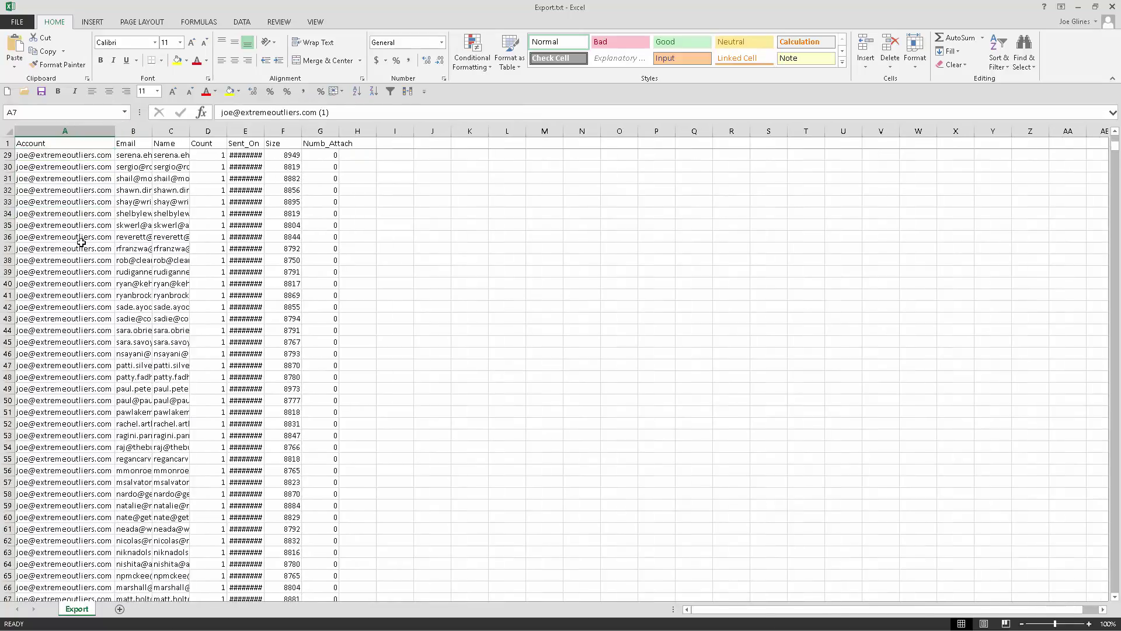
{"action": "scroll", "coordinate": [80, 241], "scroll_direction": "down", "scroll_amount": 3}
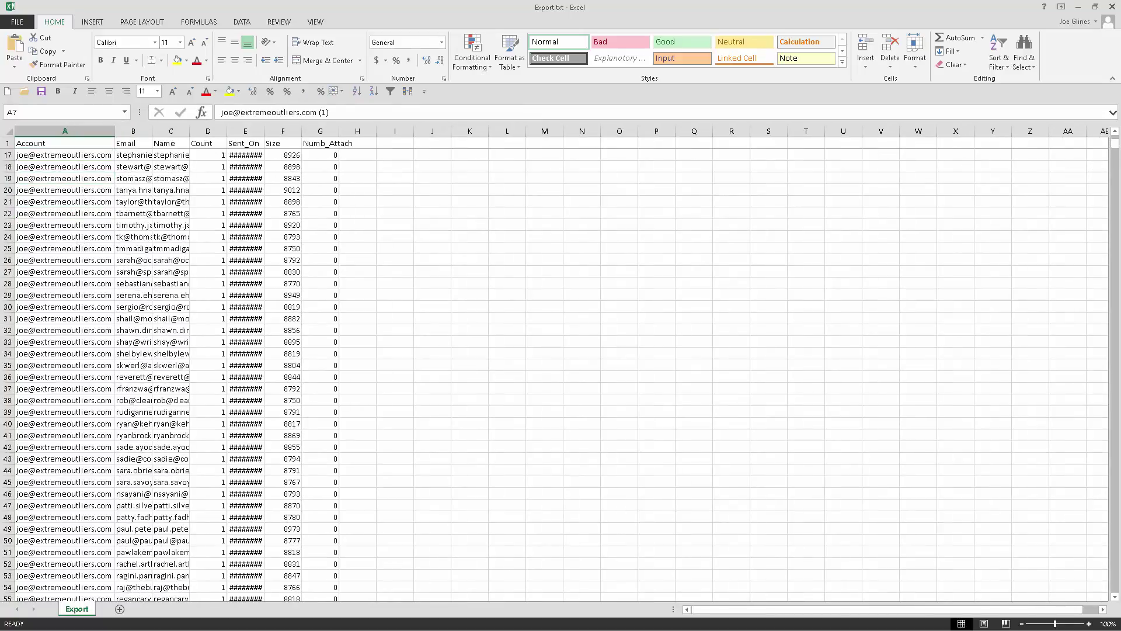
{"action": "left_click_drag", "start_coordinate": [1115, 143], "coordinate": [1085, 141]}
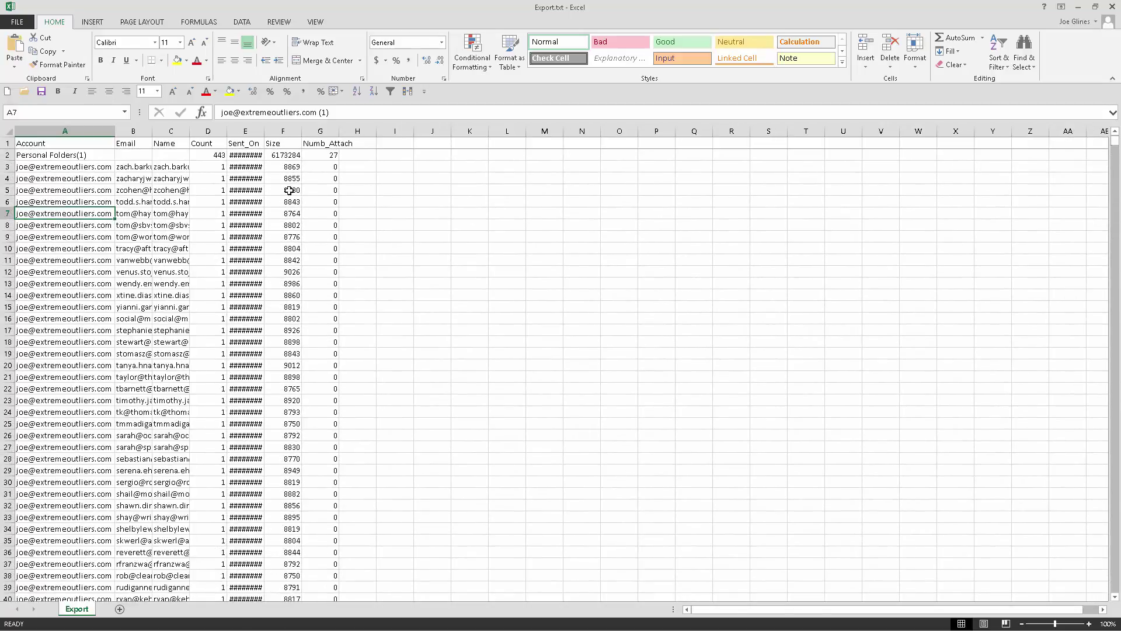
{"action": "left_click", "coordinate": [267, 142]}
{"action": "double_click", "coordinate": [264, 131]}
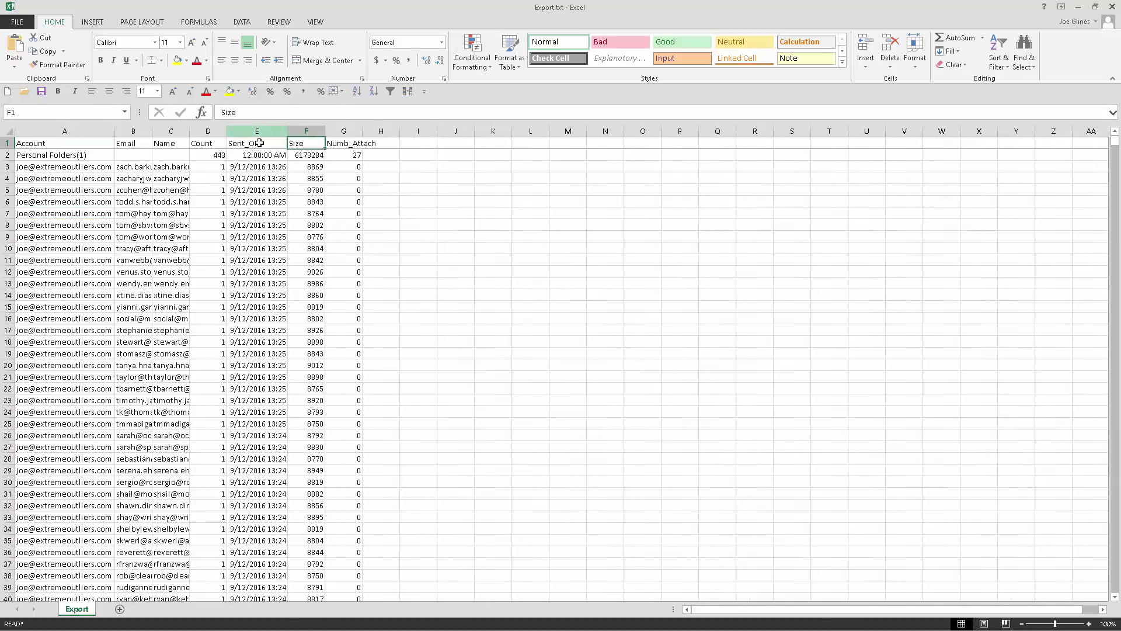
{"action": "left_click", "coordinate": [217, 144]}
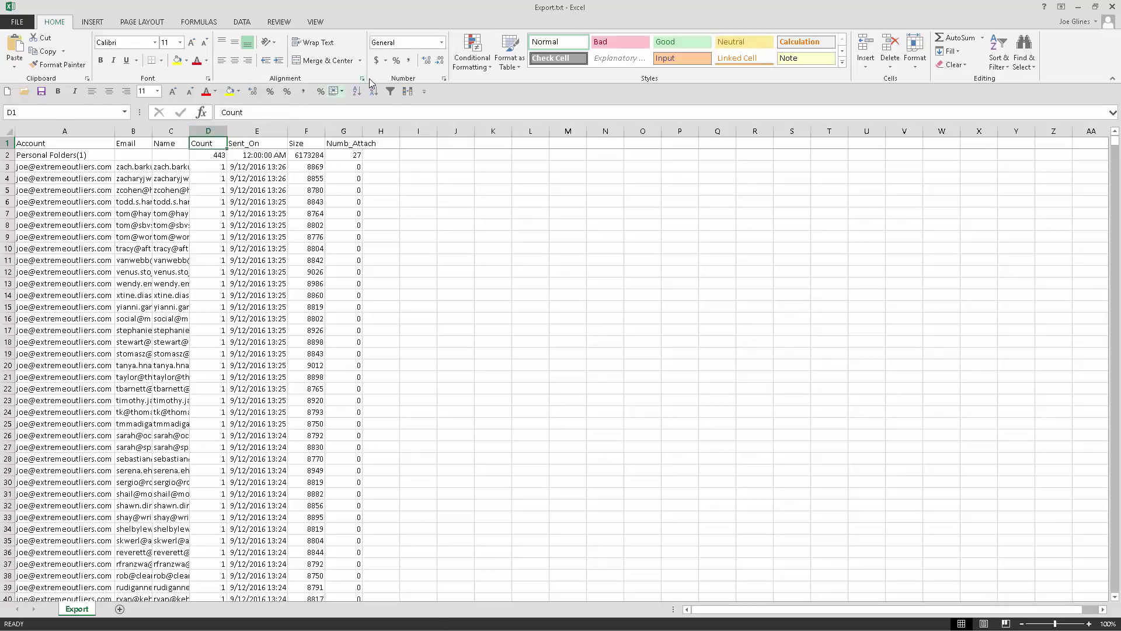
Step: Add header filters and sort rows by Count from largest to smallest
{"action": "left_click", "coordinate": [392, 92]}
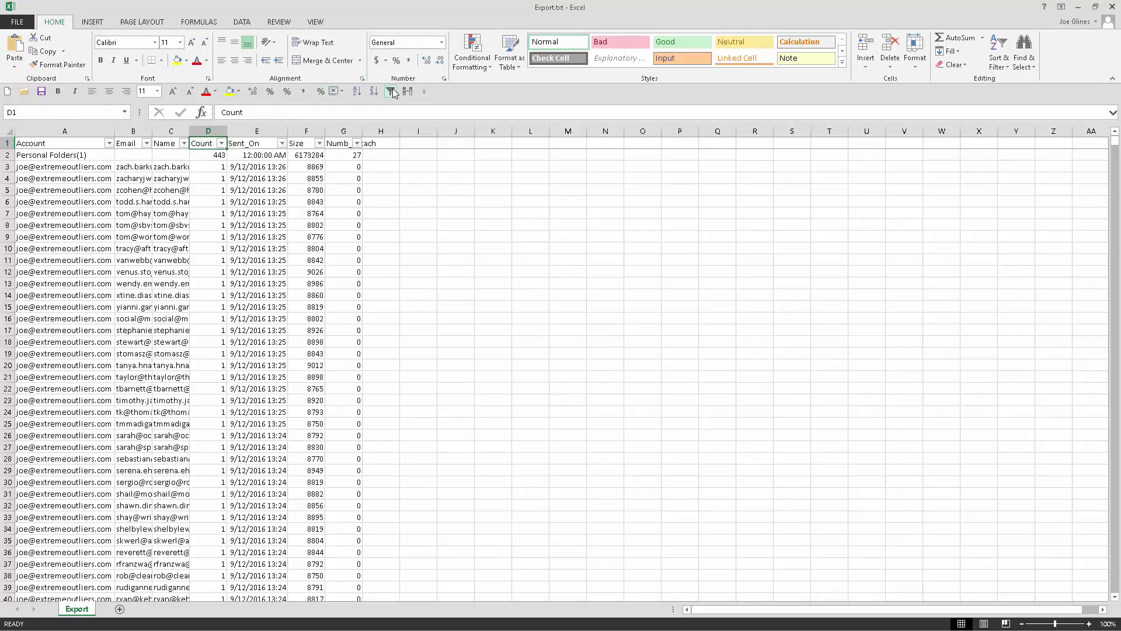
{"action": "left_click", "coordinate": [221, 143]}
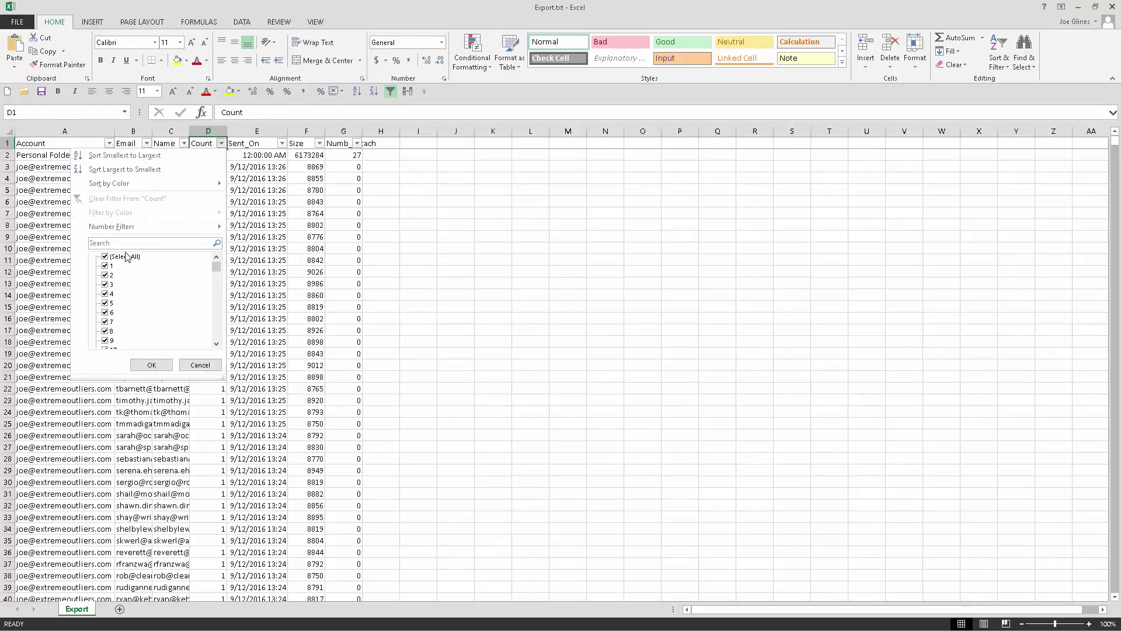
{"action": "left_click", "coordinate": [124, 169]}
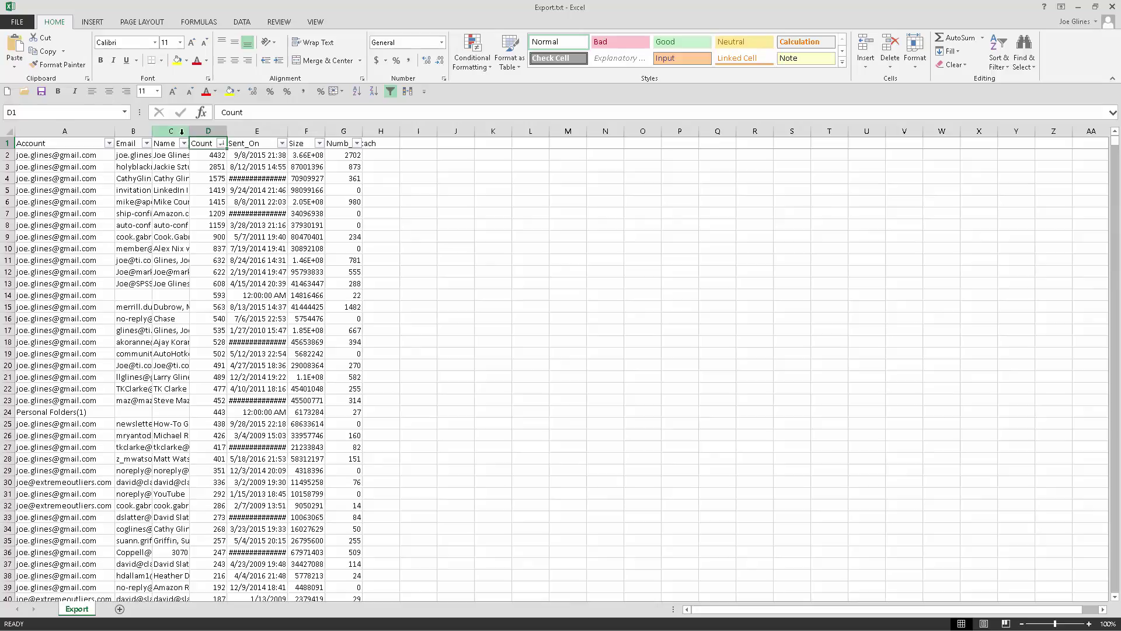
Step: Widen the Name and Sent_On columns and select all Count values from D2 down
{"action": "left_click_drag", "start_coordinate": [189, 131], "coordinate": [234, 135]}
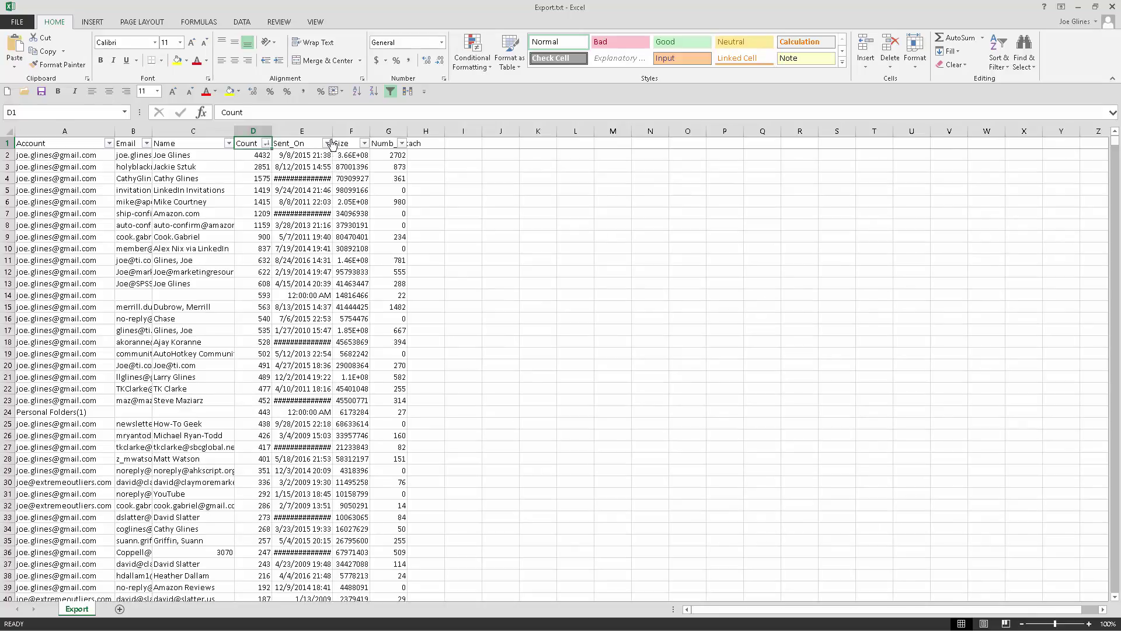
{"action": "left_click_drag", "start_coordinate": [330, 132], "coordinate": [355, 133]}
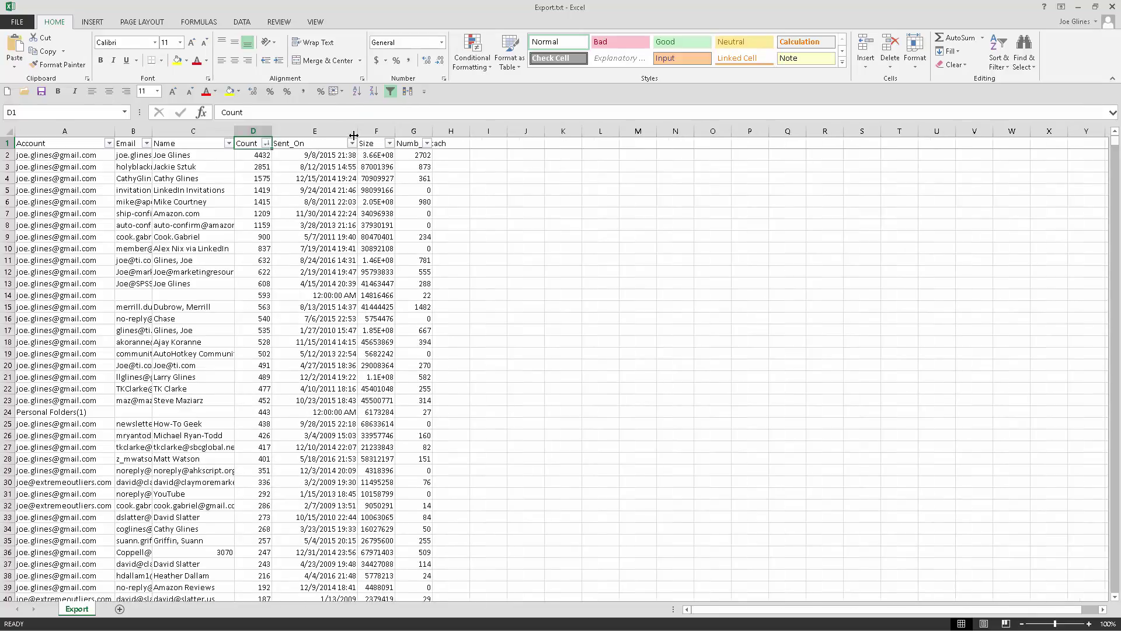
{"action": "left_click", "coordinate": [261, 156]}
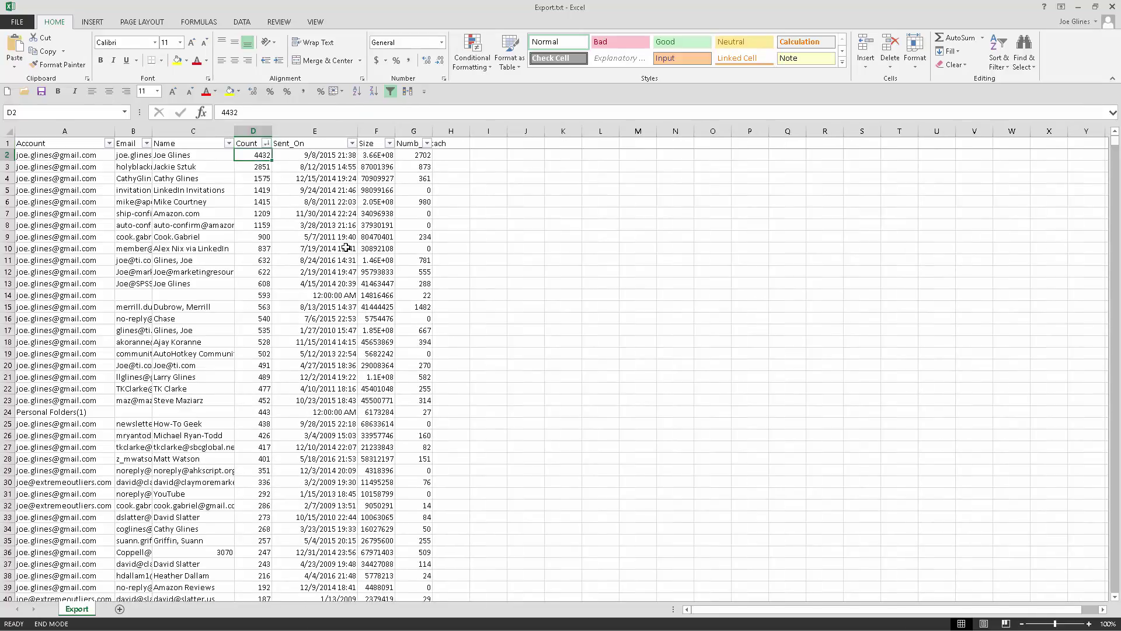
{"action": "key", "text": "ctrl+shift+Down"}
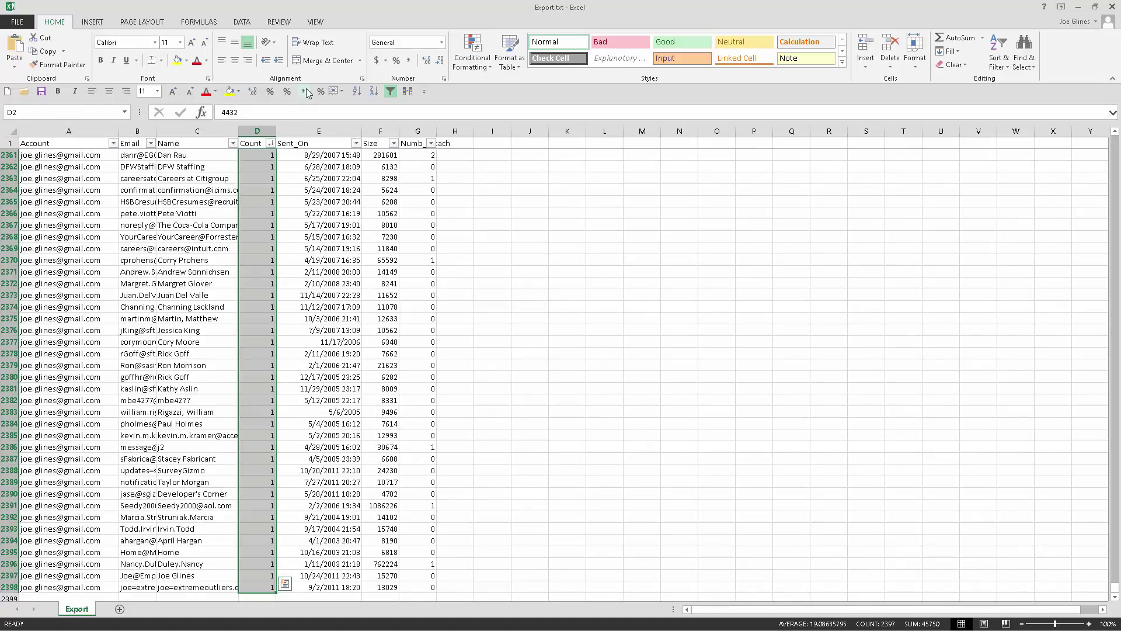
Step: Give the Count values Comma Style with no decimals, showing values like 4,432
{"action": "left_click", "coordinate": [304, 92]}
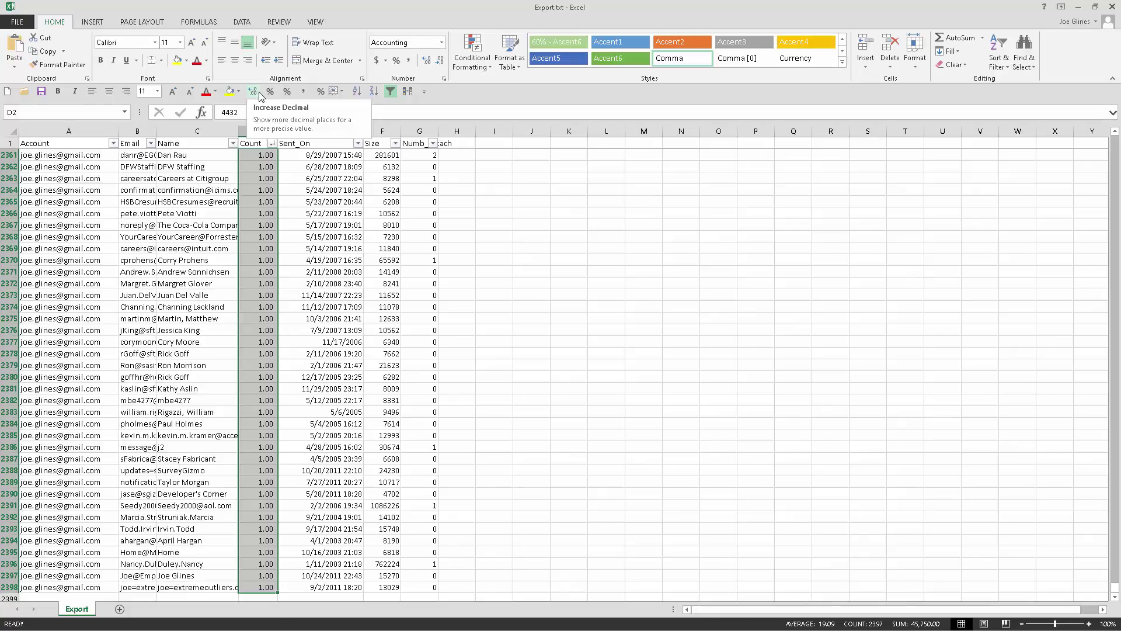
{"action": "left_click", "coordinate": [441, 61]}
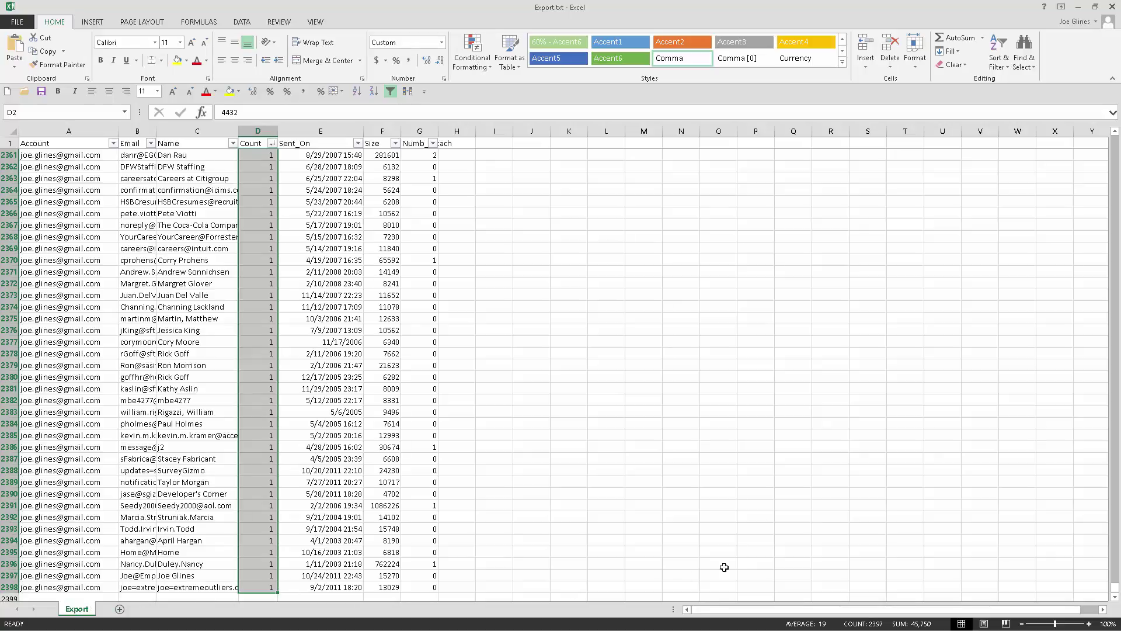
{"action": "left_click_drag", "start_coordinate": [1115, 587], "coordinate": [1115, 141]}
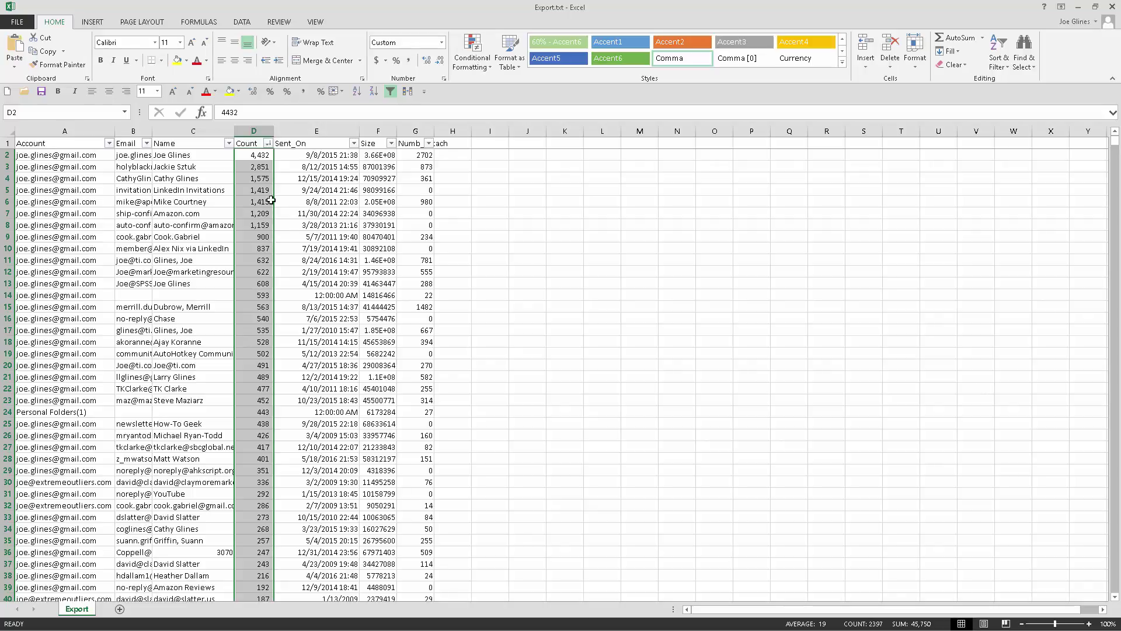
Step: Widen the Size column to show full byte counts and widen the Numb_Attach column
{"action": "left_click", "coordinate": [328, 154]}
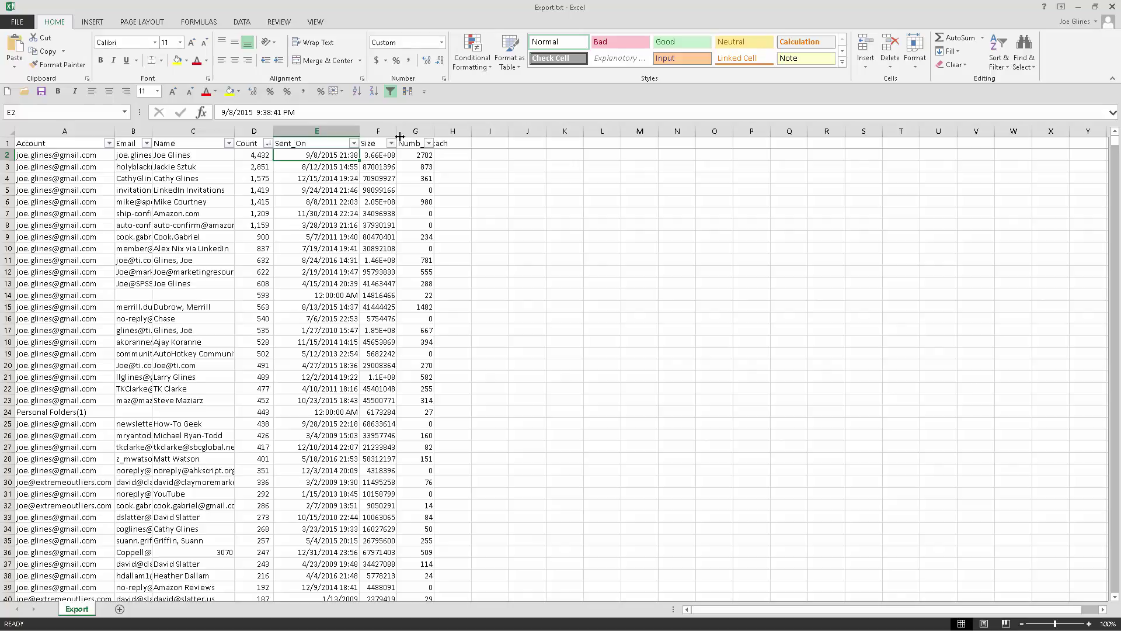
{"action": "left_click_drag", "start_coordinate": [396, 133], "coordinate": [408, 133]}
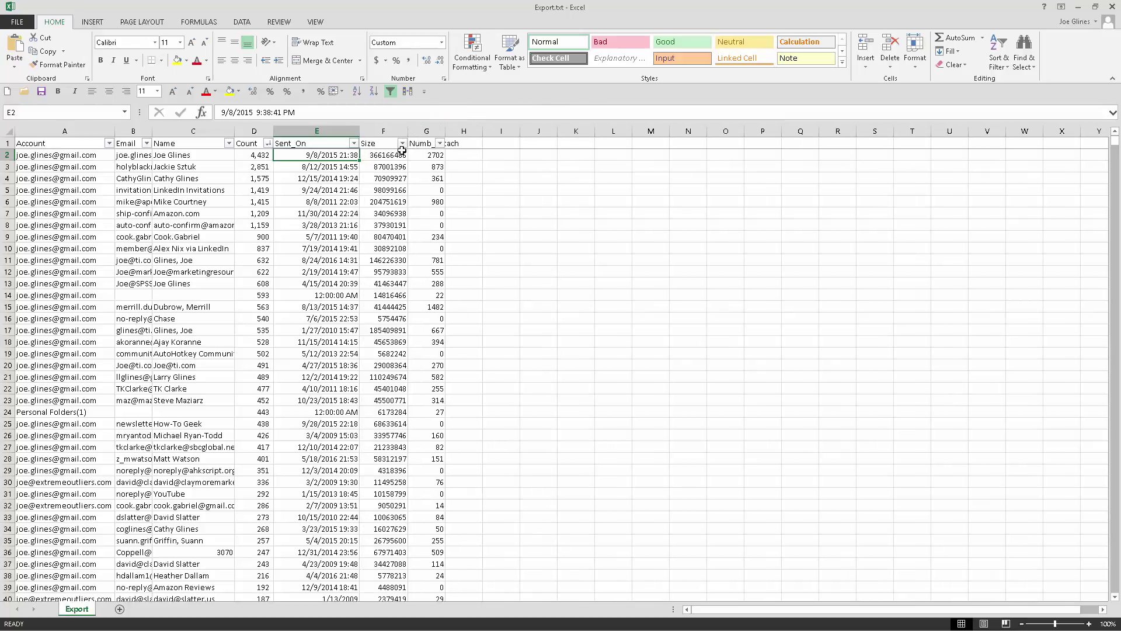
{"action": "left_click", "coordinate": [402, 151]}
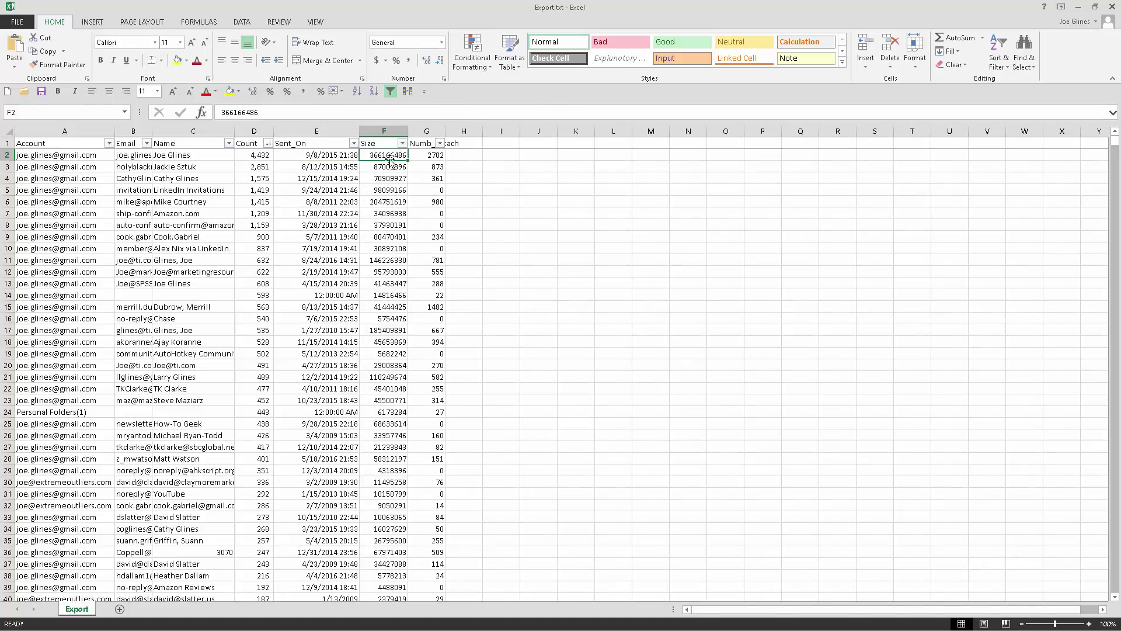
{"action": "left_click", "coordinate": [428, 156]}
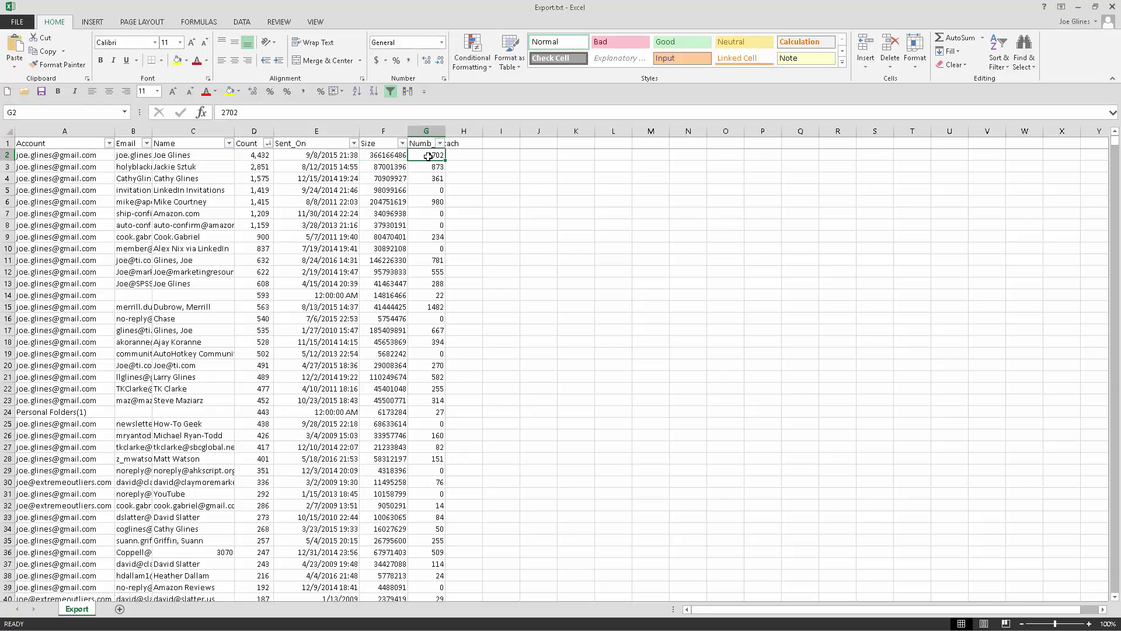
{"action": "left_click", "coordinate": [388, 154]}
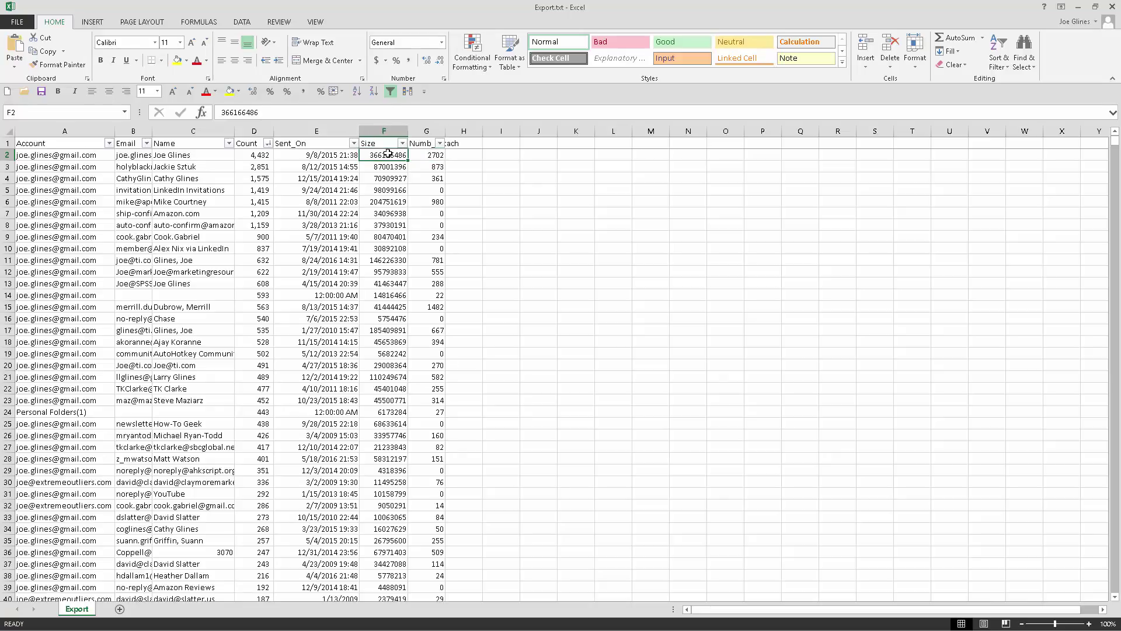
{"action": "left_click", "coordinate": [431, 156]}
{"action": "left_click_drag", "start_coordinate": [445, 131], "coordinate": [466, 131]}
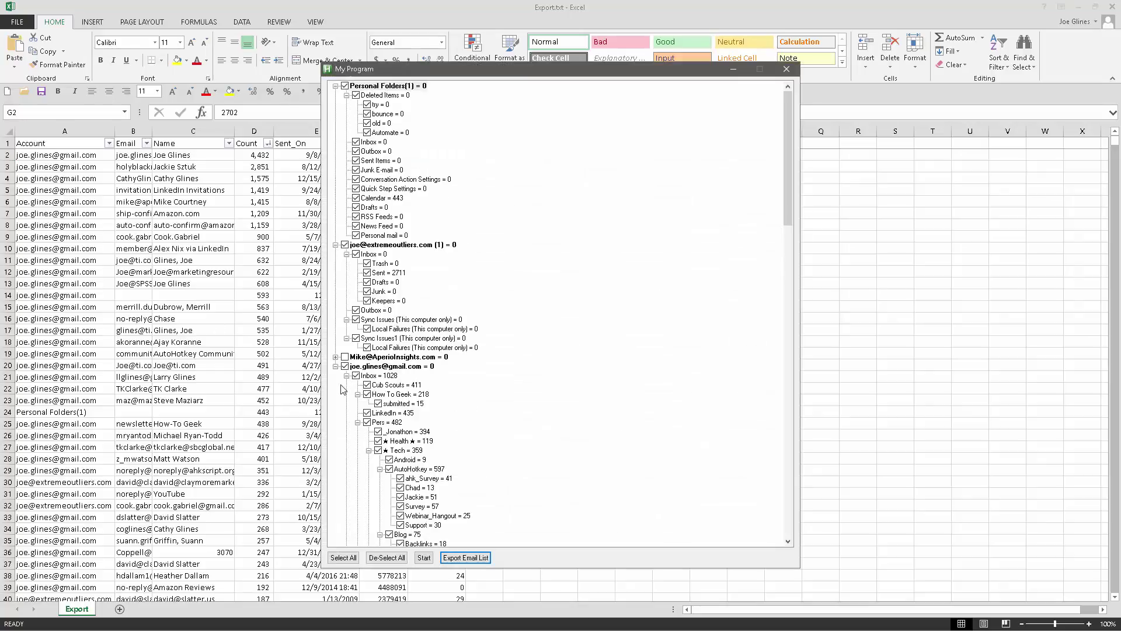
Step: Collapse the last account's folder branch in the My Program tree
{"action": "left_click", "coordinate": [335, 366]}
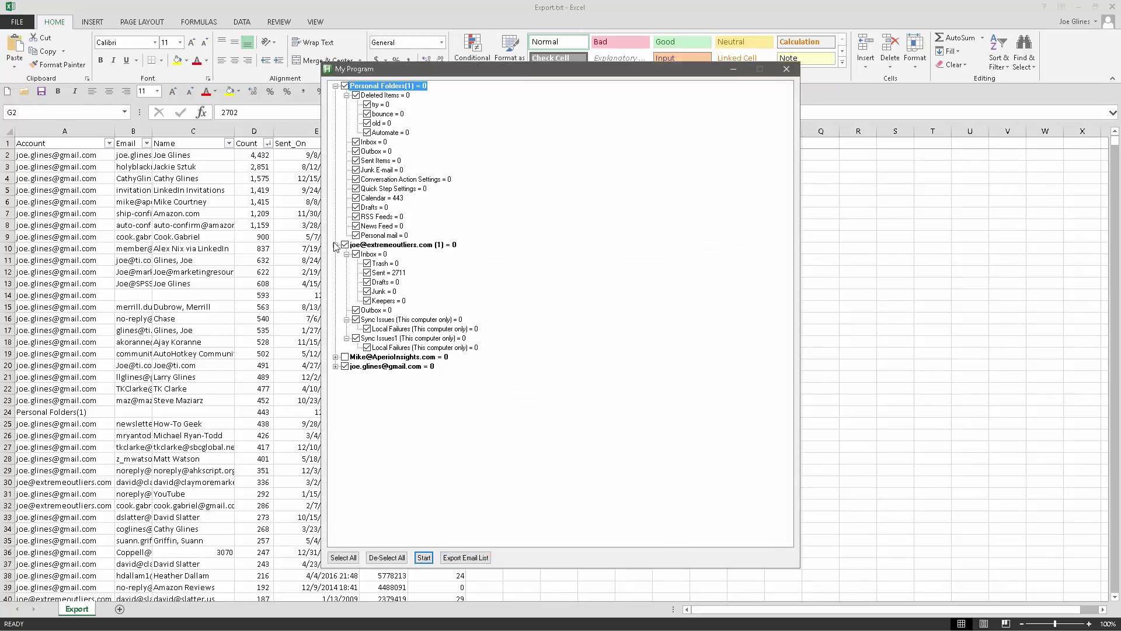